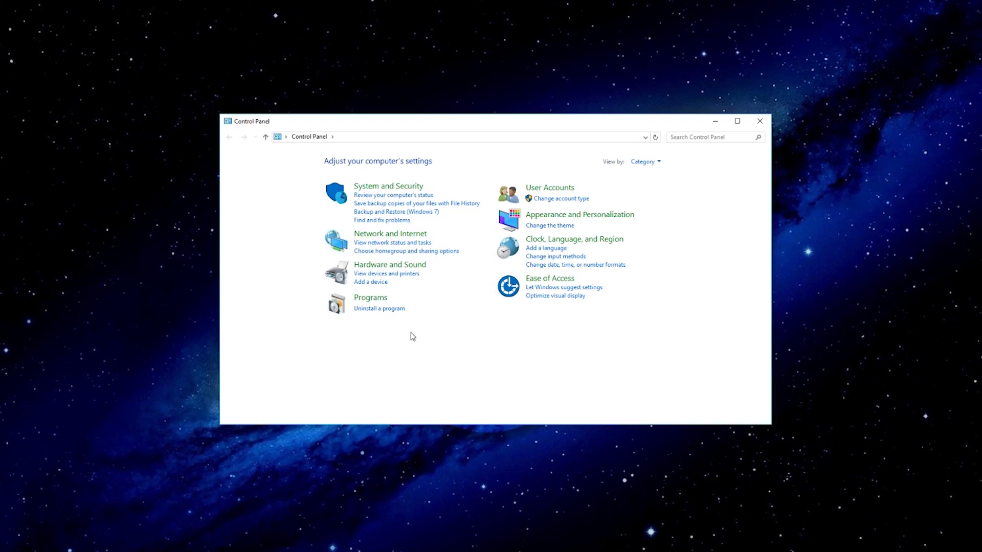
- Find NVIDIA GeForce Experience 2.11.4.0 in the installed programs list and start uninstalling it
{"action": "left_click", "coordinate": [377, 309]}
{"action": "left_click_drag", "start_coordinate": [763, 249], "coordinate": [762, 336]}
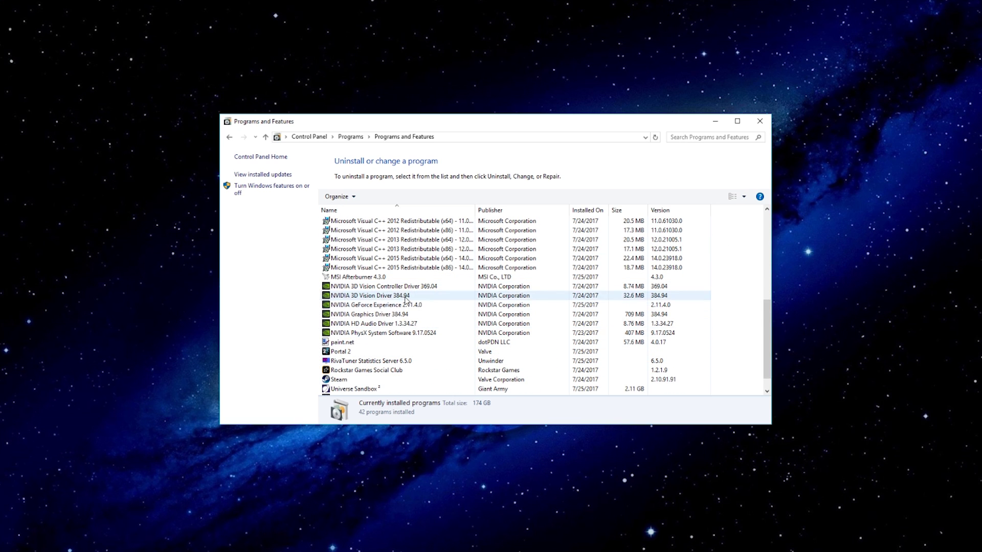
{"action": "left_click", "coordinate": [373, 307]}
{"action": "right_click", "coordinate": [386, 309]}
{"action": "left_click", "coordinate": [436, 313]}
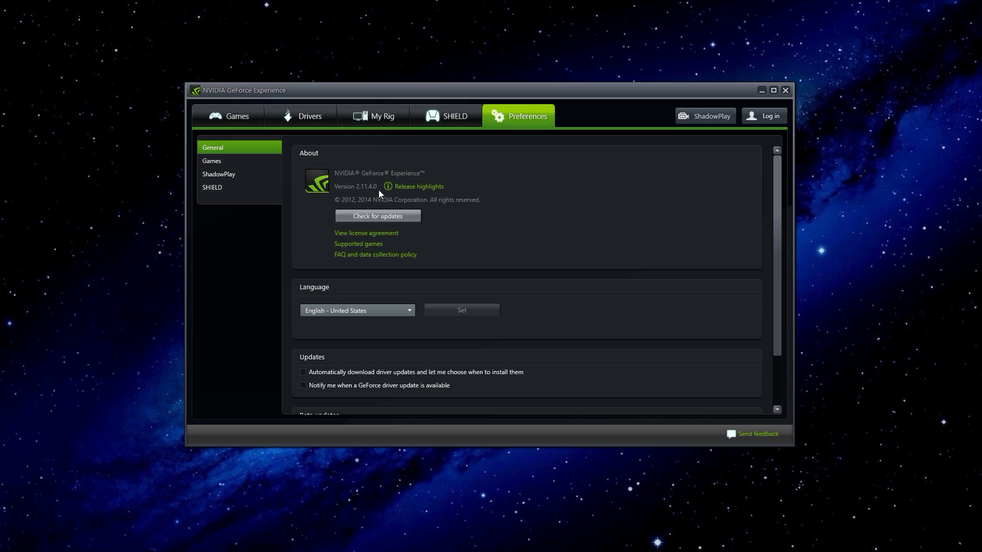
- View the SHIELD page and the My Rig system overview in NVIDIA GeForce Experience
{"action": "left_click", "coordinate": [461, 121]}
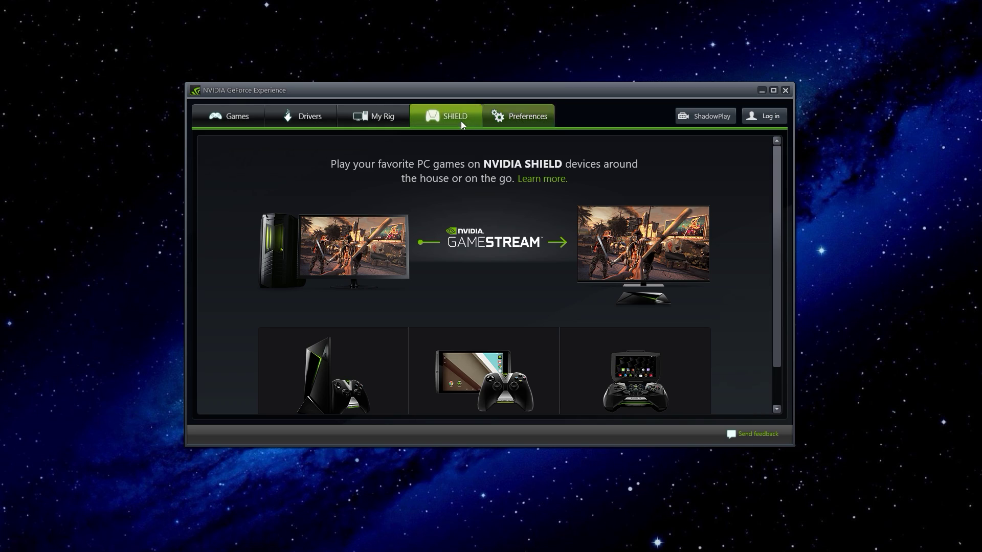
{"action": "left_click", "coordinate": [389, 123]}
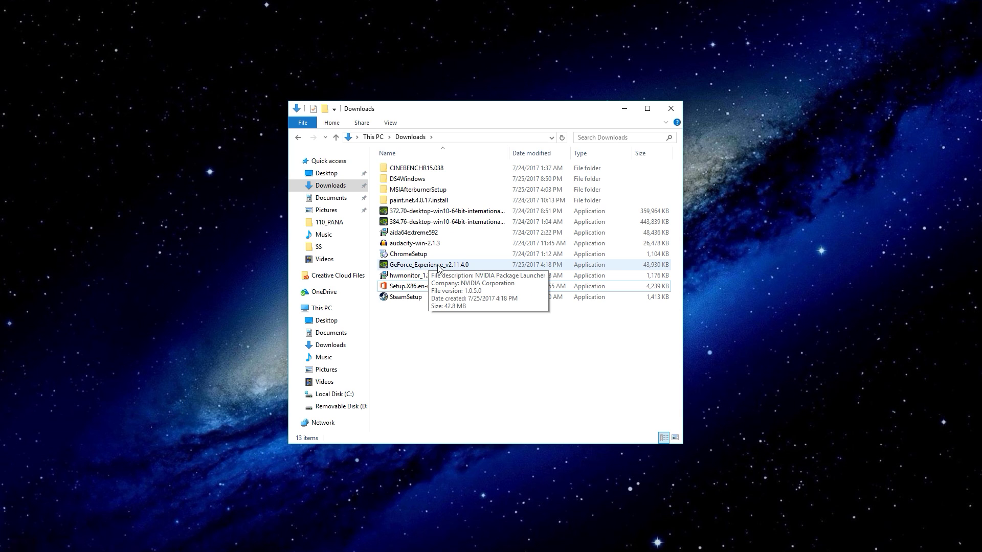
- Launch the GeForce_Experience_v2.11.4.0 installer from the Downloads folder
{"action": "double_click", "coordinate": [434, 265]}
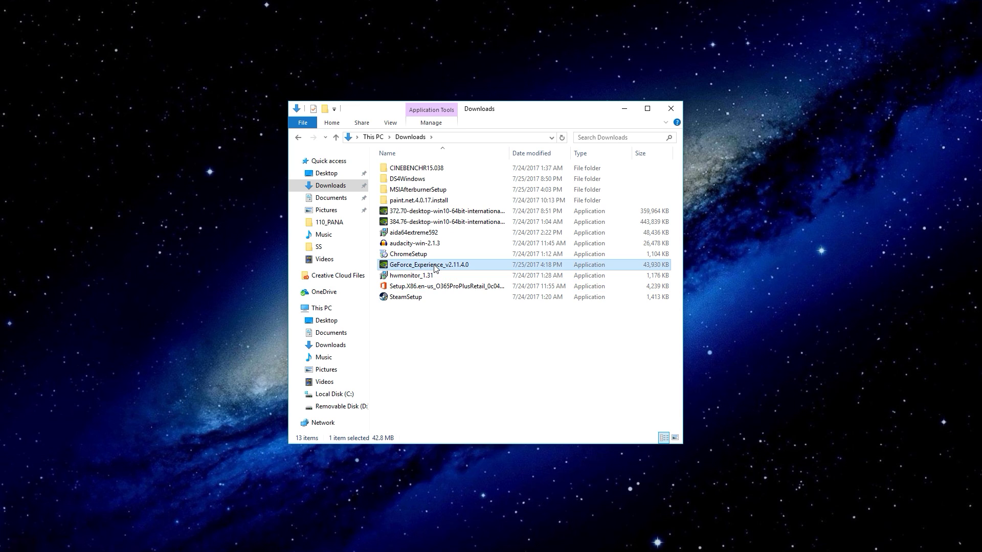
{"action": "left_click", "coordinate": [441, 340]}
{"action": "left_click", "coordinate": [533, 365]}
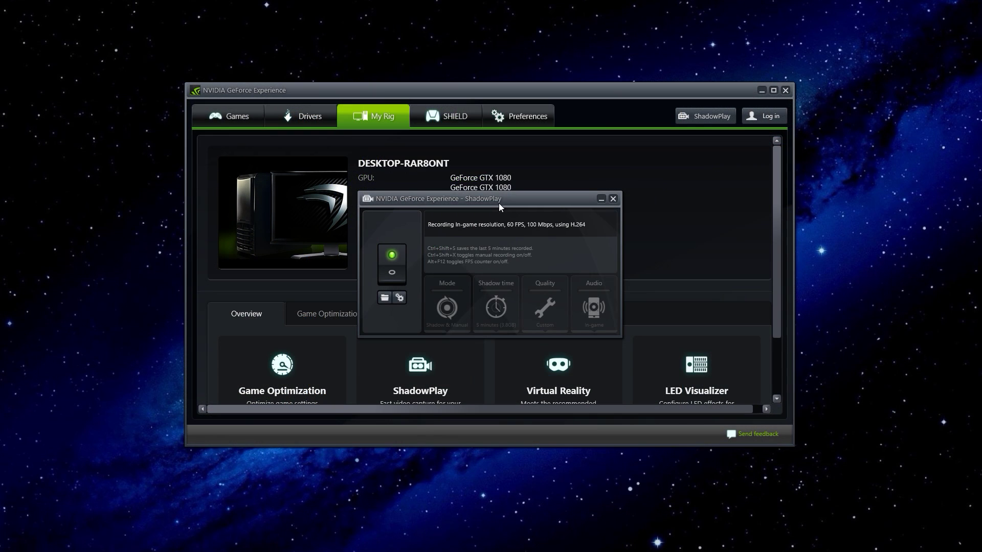
- Open the settings of the ShadowPlay window and review the overlay, microphone, keyboard shortcut and recording location preferences
{"action": "left_click_drag", "start_coordinate": [473, 155], "coordinate": [463, 167]}
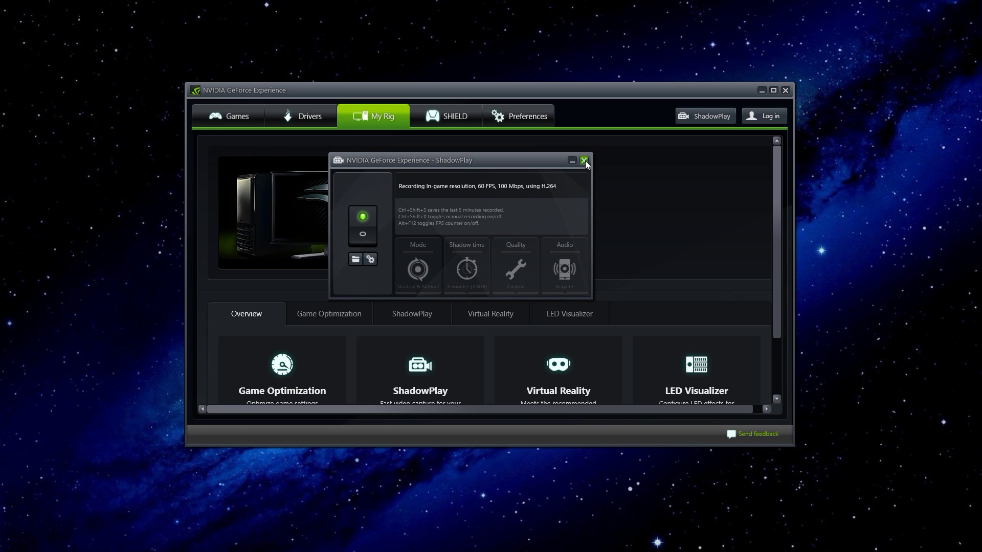
{"action": "left_click", "coordinate": [370, 260]}
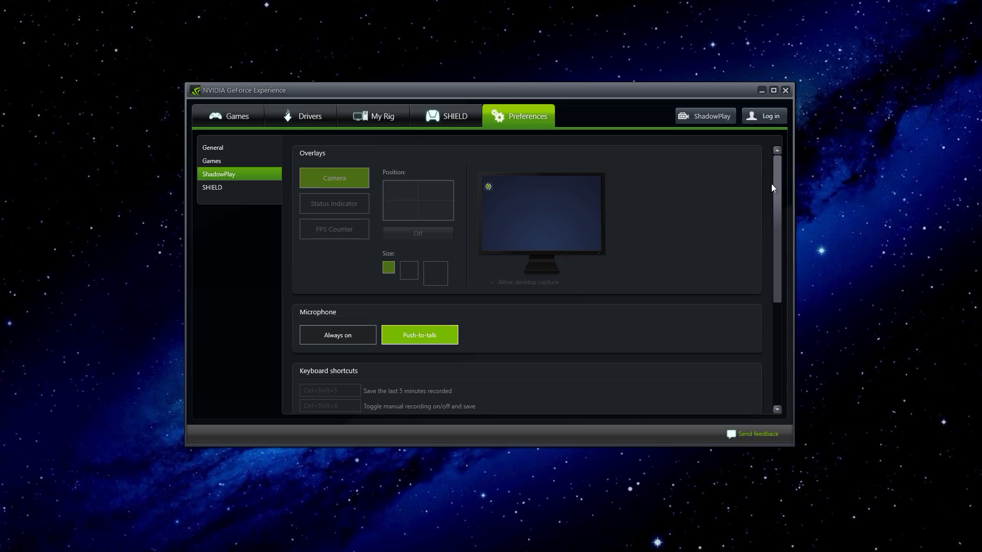
{"action": "left_click_drag", "start_coordinate": [774, 177], "coordinate": [774, 305]}
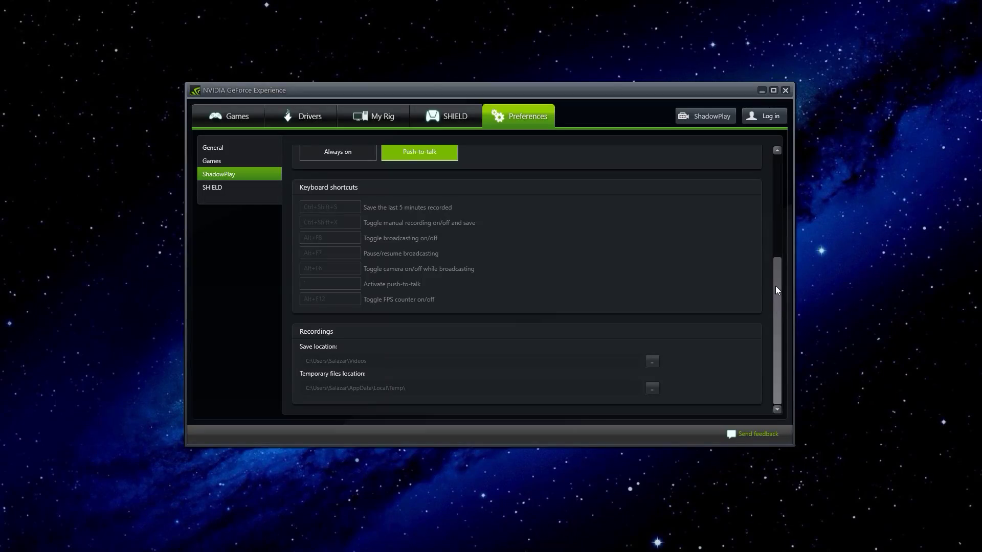
{"action": "left_click_drag", "start_coordinate": [776, 287], "coordinate": [768, 240]}
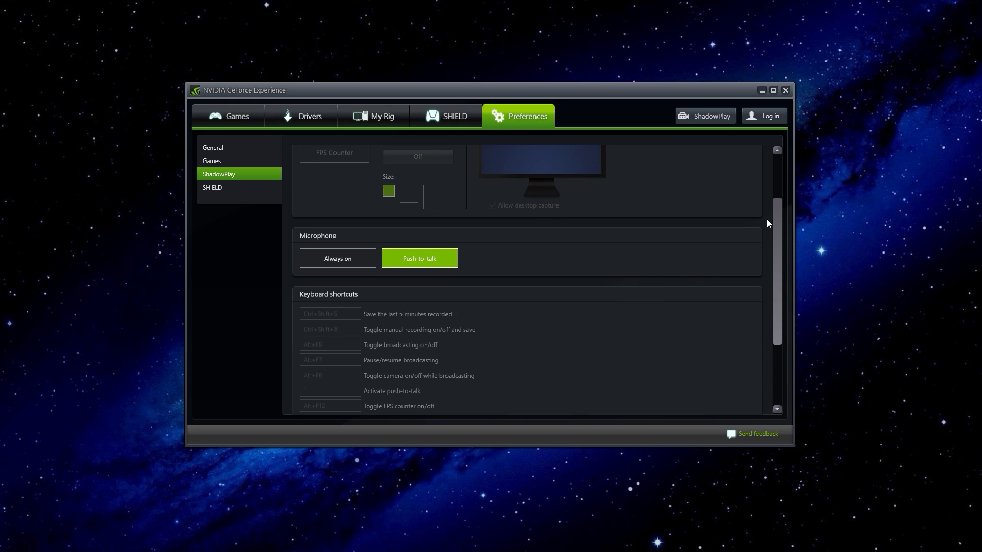
{"action": "left_click_drag", "start_coordinate": [766, 219], "coordinate": [770, 170]}
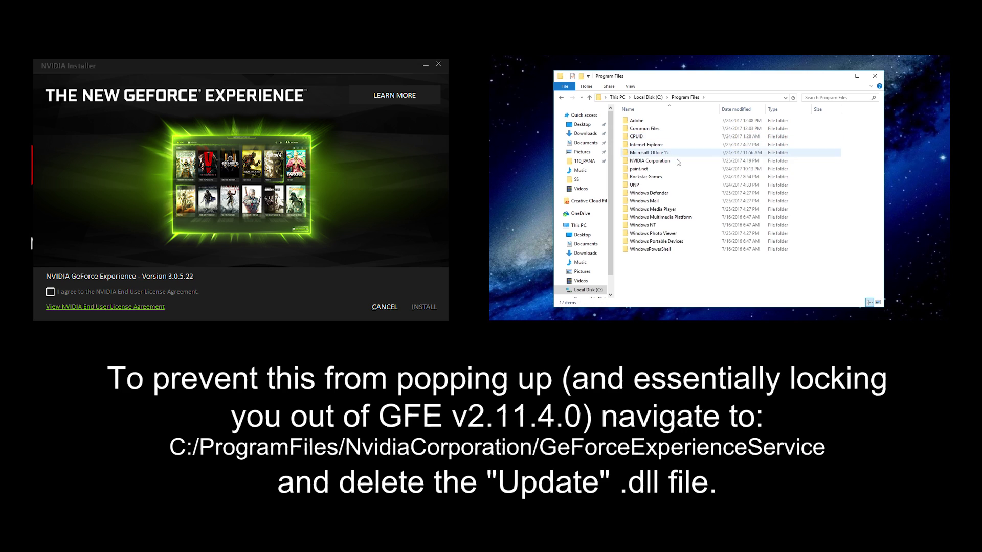
- Delete GFExperienceUpdate.dll from the GeForce Experience Service folder inside Program Files\NVIDIA Corporation
{"action": "double_click", "coordinate": [658, 160]}
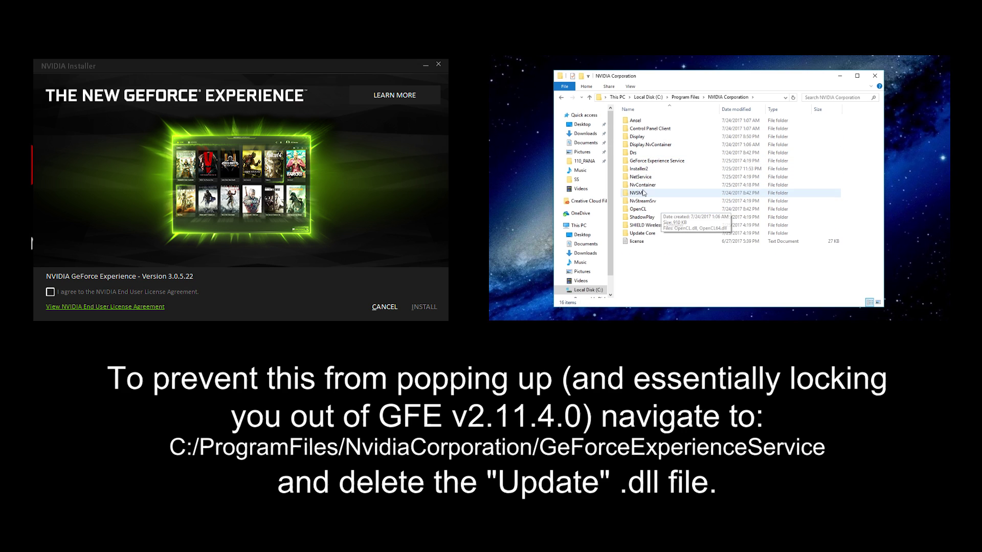
{"action": "double_click", "coordinate": [657, 160]}
{"action": "left_click", "coordinate": [670, 129]}
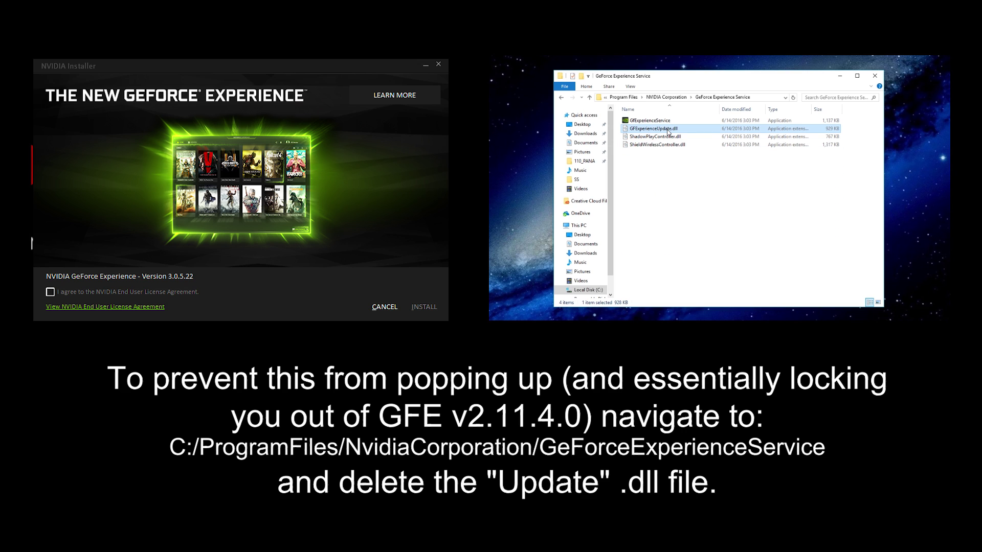
{"action": "right_click", "coordinate": [689, 130]}
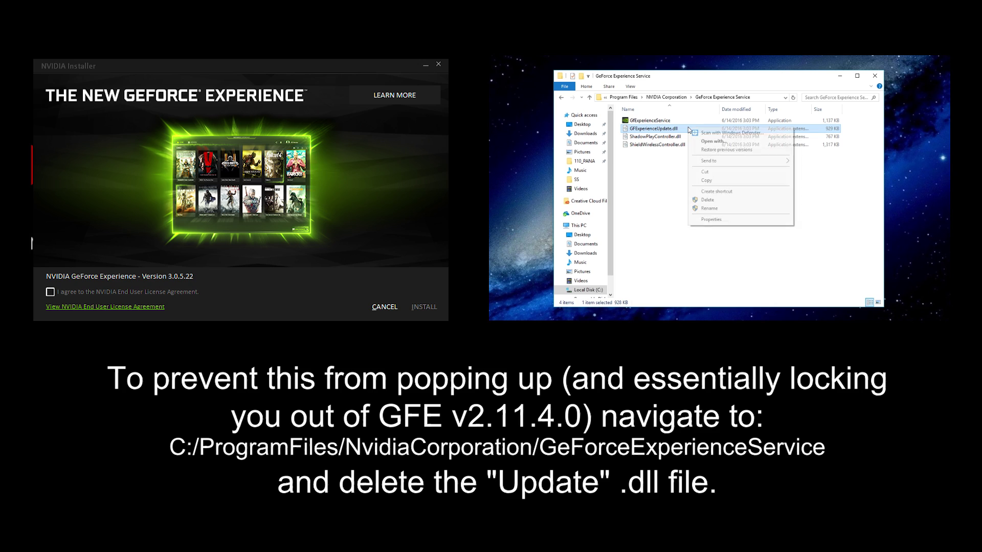
{"action": "left_click", "coordinate": [713, 200]}
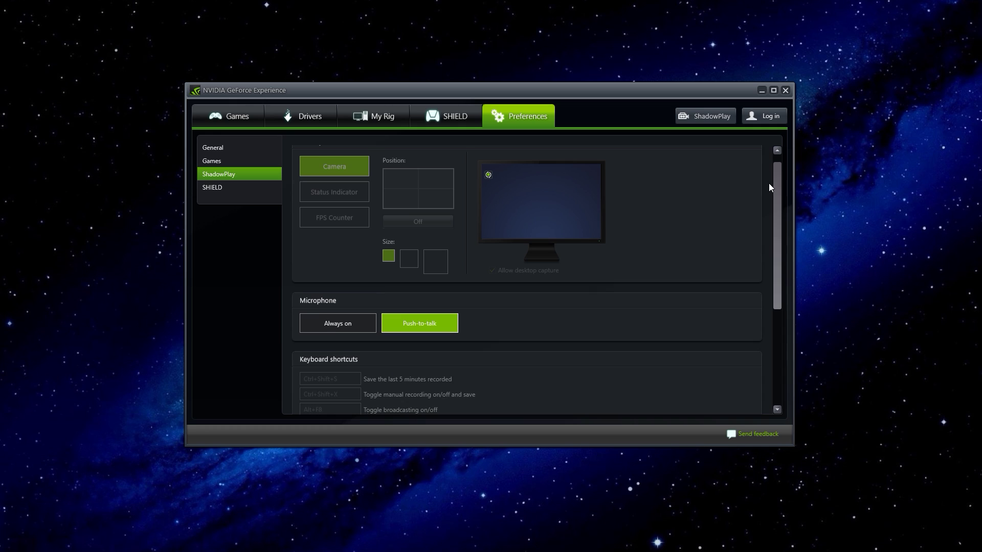
- Review the General preferences of GeForce Experience, including the version and update options
{"action": "scroll", "coordinate": [769, 183], "scroll_direction": "up", "scroll_amount": 1}
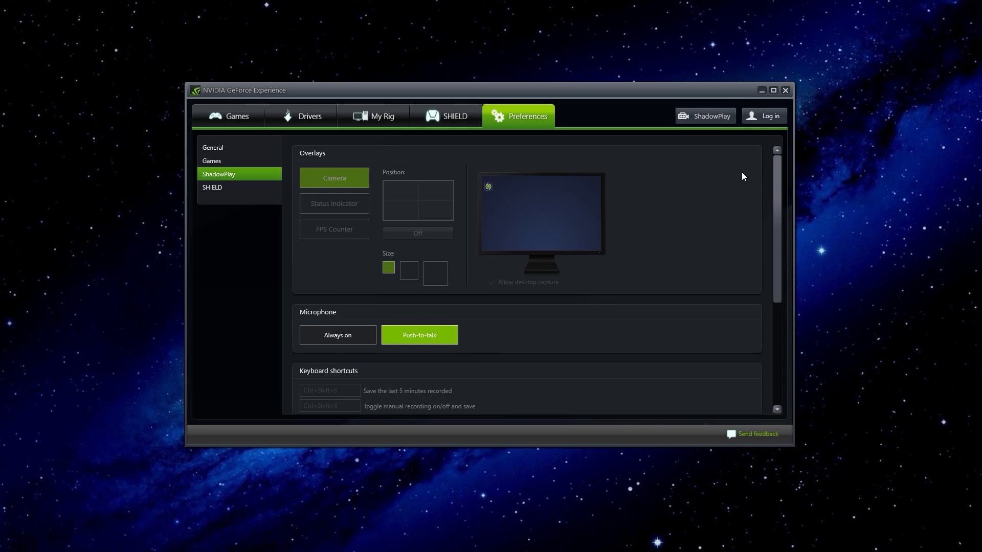
{"action": "left_click", "coordinate": [214, 148]}
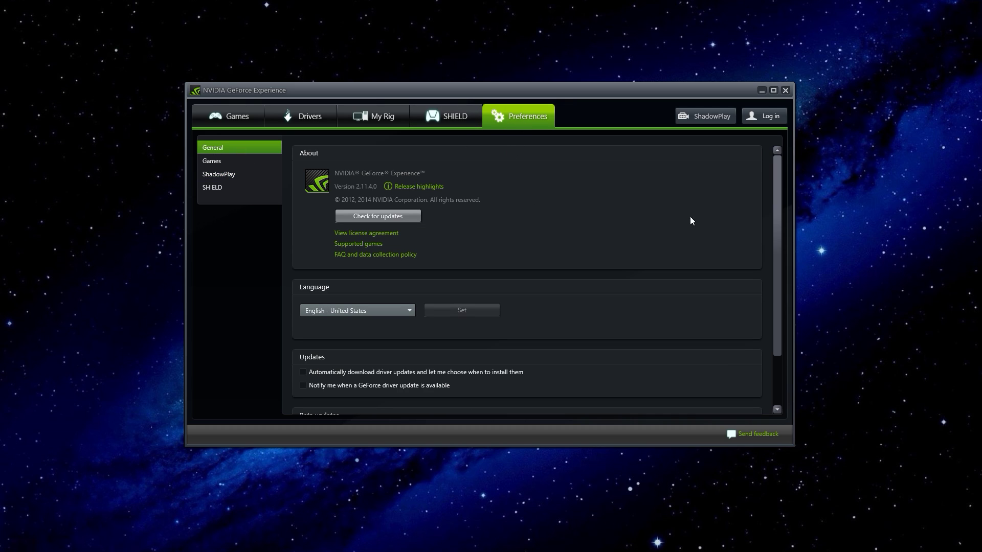
{"action": "left_click_drag", "start_coordinate": [778, 189], "coordinate": [781, 271]}
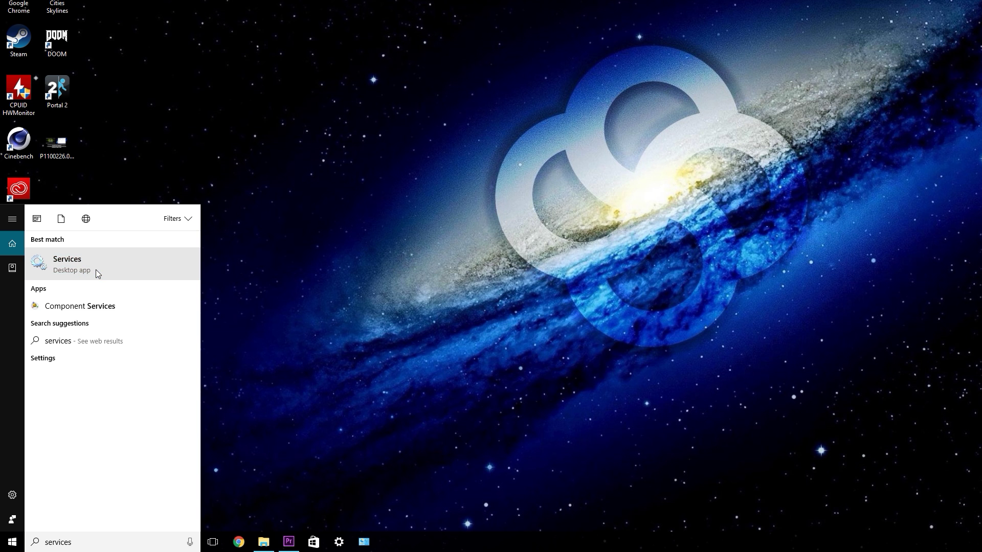
- Open Windows Services, check the startup type in the NVIDIA GeForce Experience Service properties and accept the dialog
{"action": "left_click", "coordinate": [96, 270]}
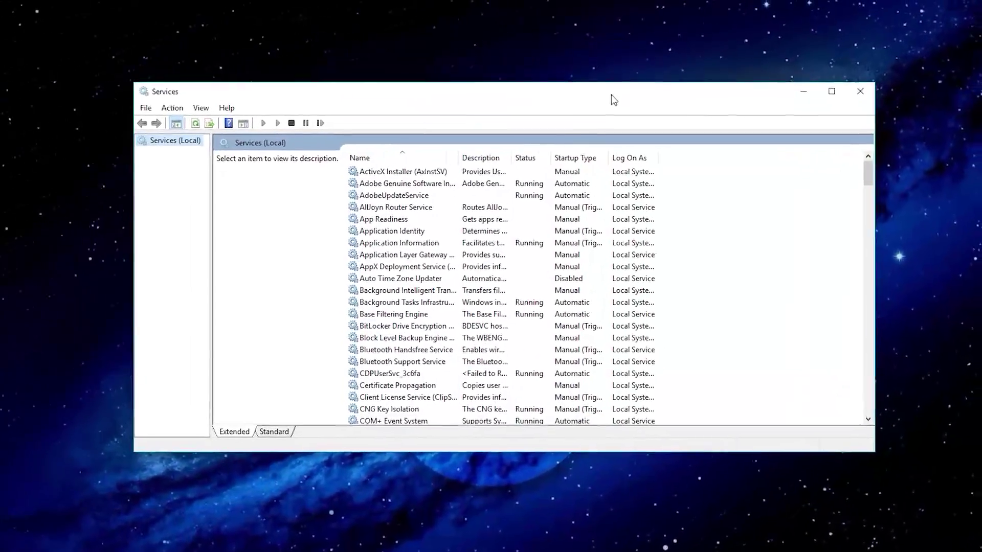
{"action": "left_click_drag", "start_coordinate": [867, 173], "coordinate": [866, 291]}
{"action": "left_click", "coordinate": [455, 299]}
{"action": "right_click", "coordinate": [454, 299]}
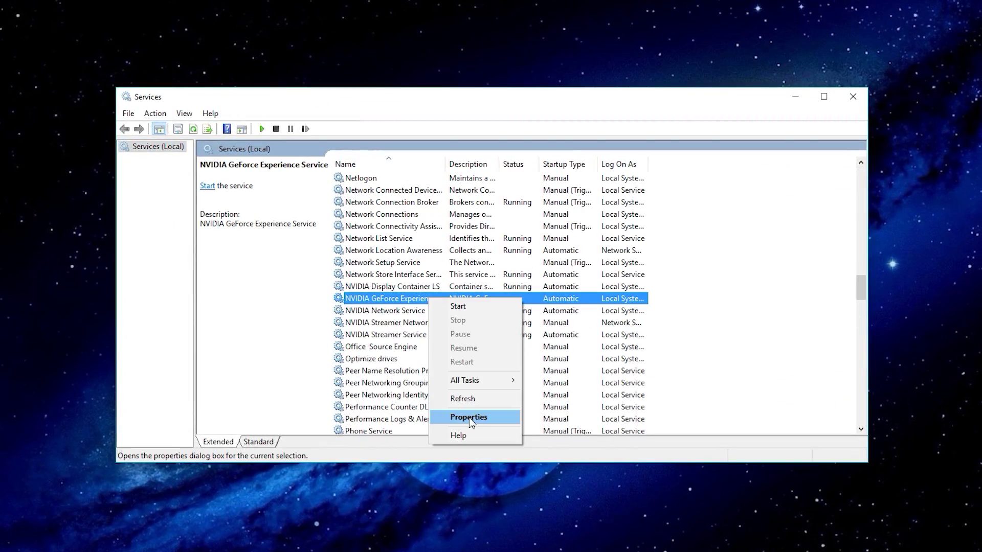
{"action": "left_click", "coordinate": [469, 418]}
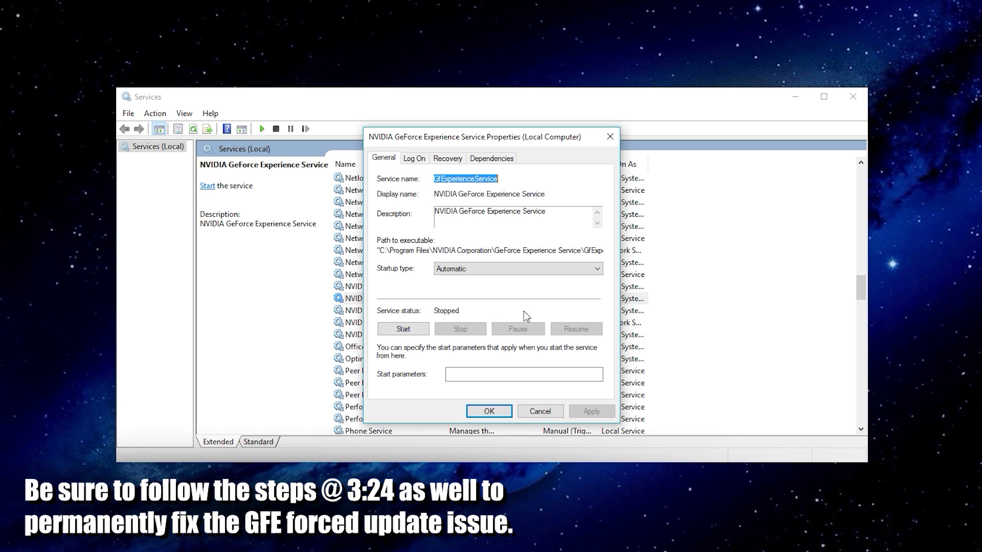
{"action": "left_click", "coordinate": [492, 410]}
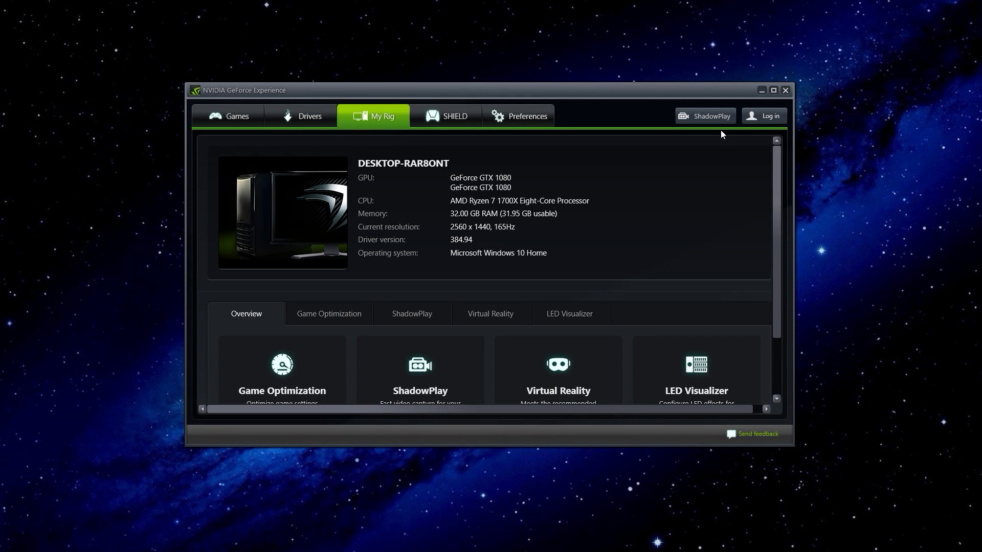
- Open the ShadowPlay recording controls and move their window up over the My Rig page
{"action": "left_click", "coordinate": [705, 116]}
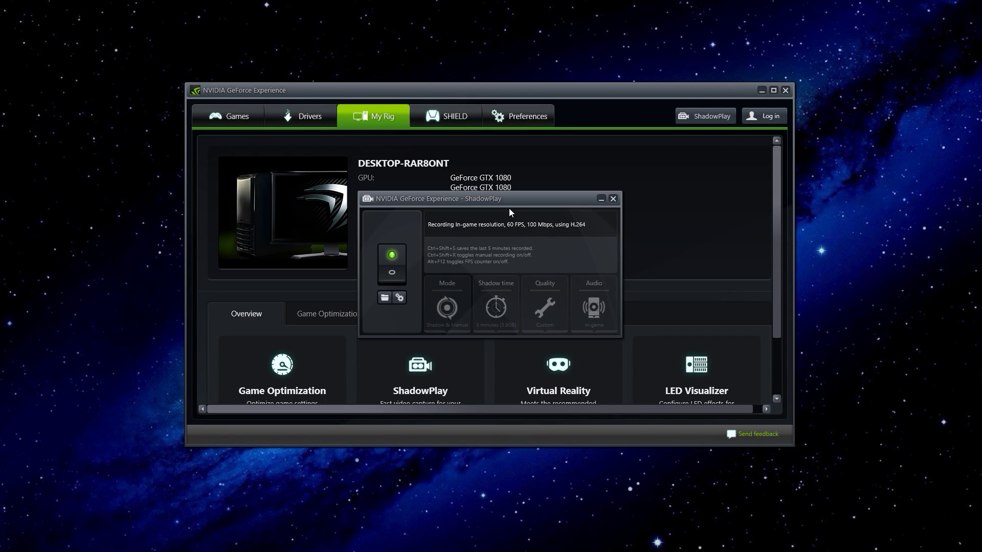
{"action": "left_click_drag", "start_coordinate": [510, 212], "coordinate": [467, 165]}
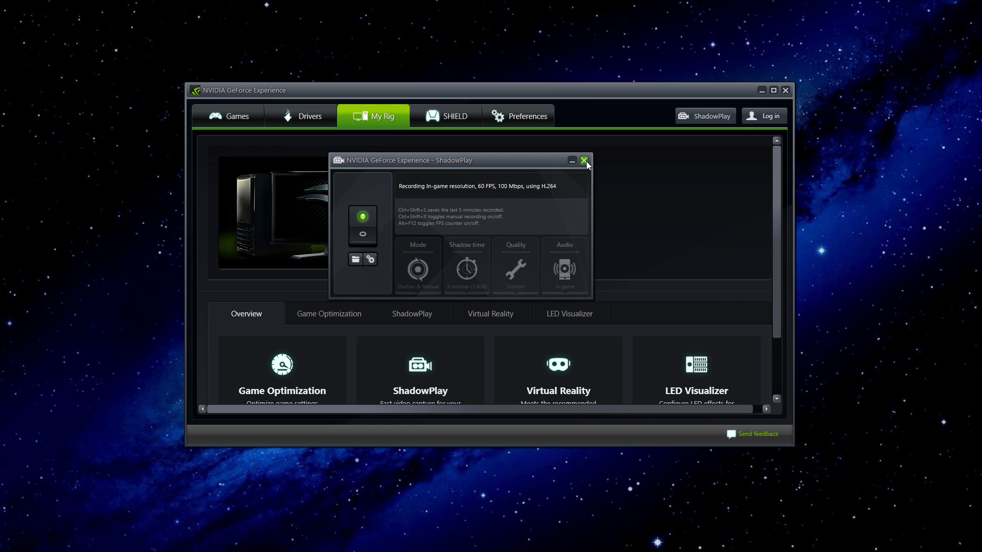